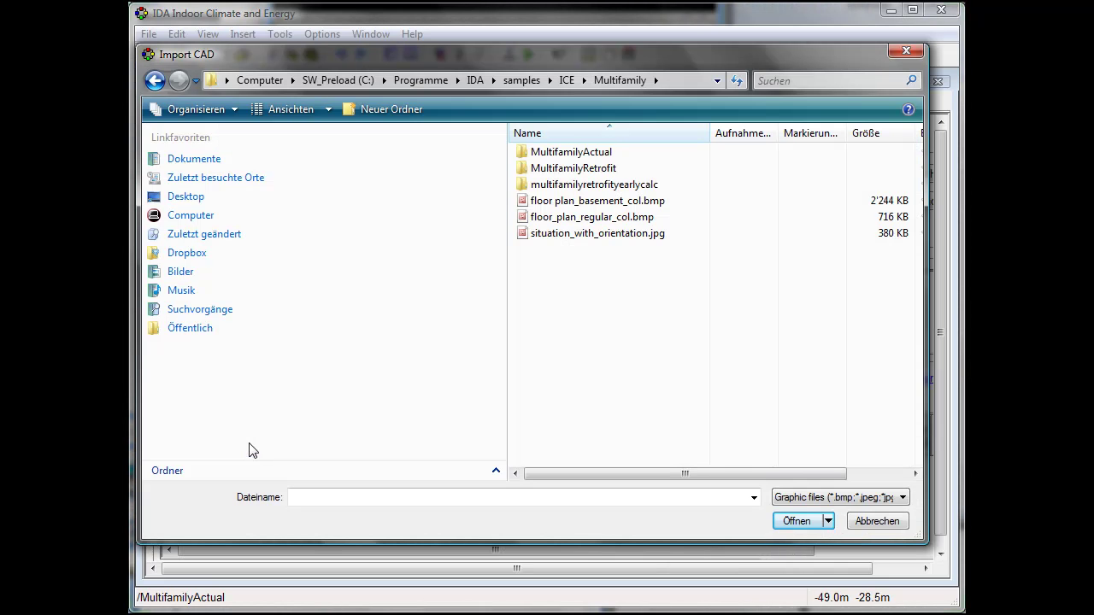
# Import situation_with_orientation.jpg as the site ground, tilt it into perspective, then show the floor plan
pyautogui.click(567, 234)
pyautogui.click(791, 520)
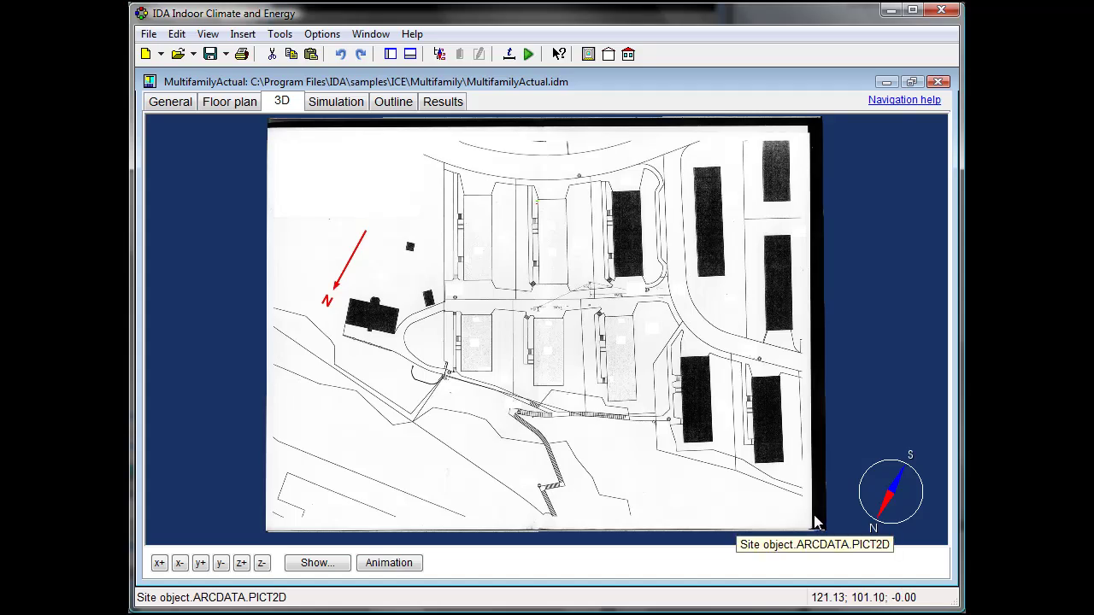
pyautogui.moveTo(512, 444); pyautogui.dragTo(551, 411)
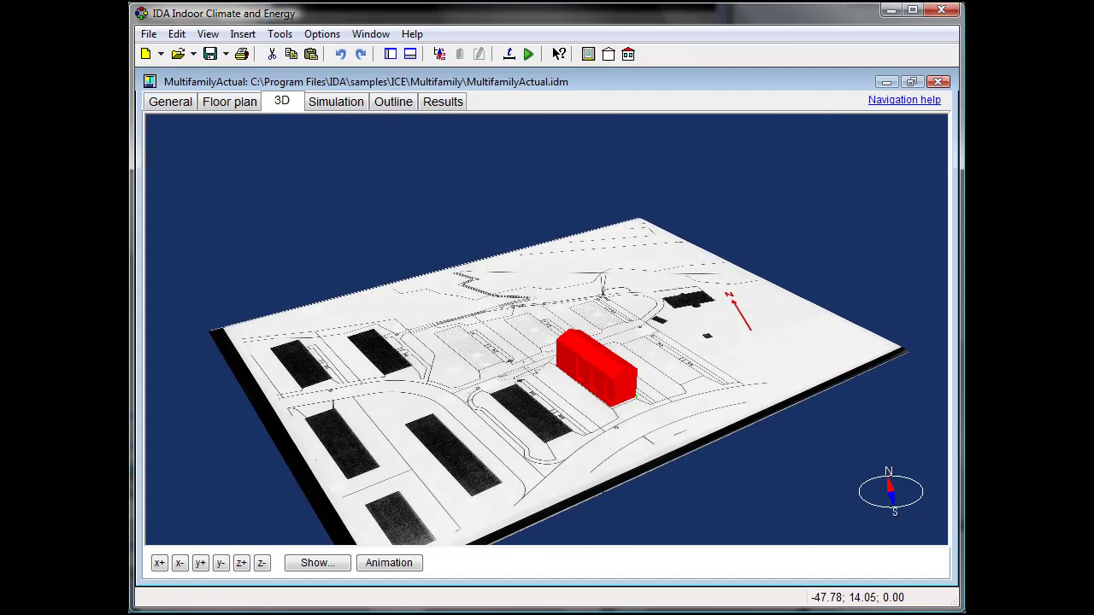
pyautogui.click(248, 111)
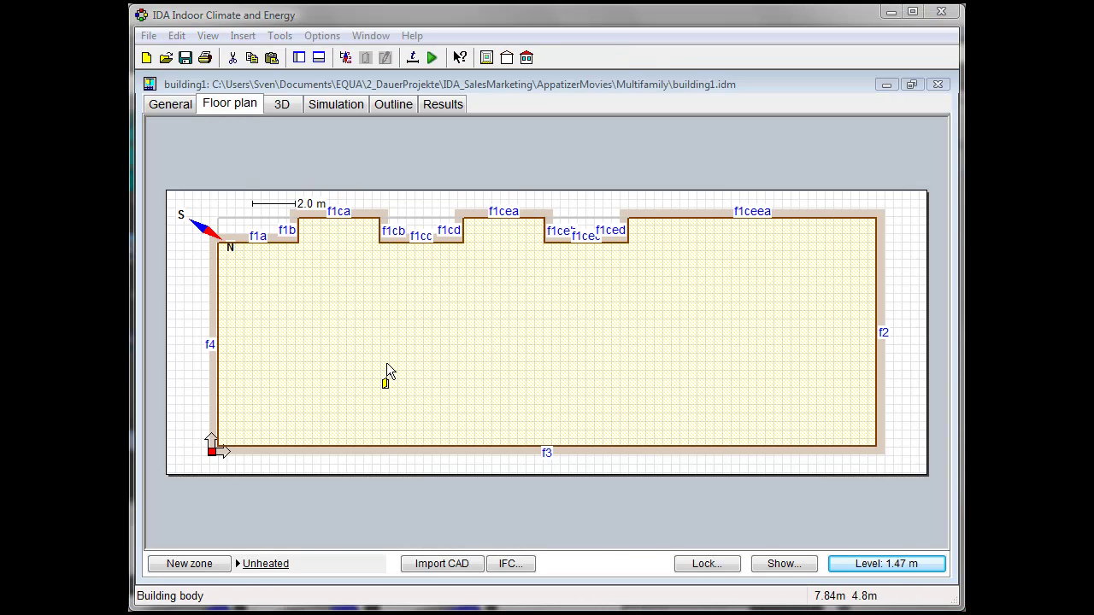
# Import floor_plan_regular_col.bmp as a graphic-file background under the building1 floor plan
pyautogui.click(441, 563)
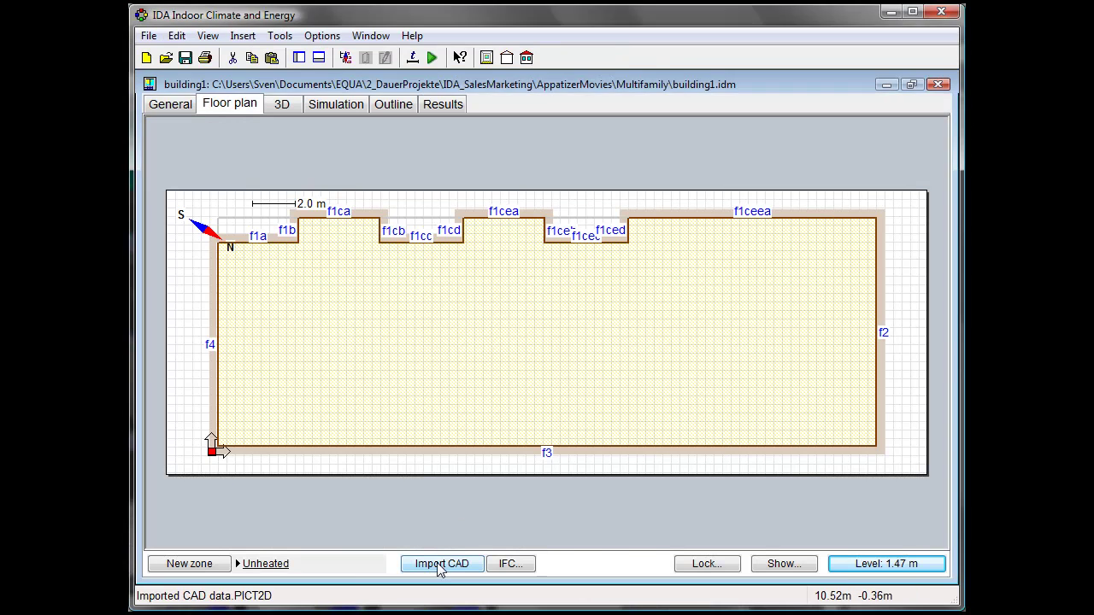
pyautogui.click(940, 586)
pyautogui.click(888, 612)
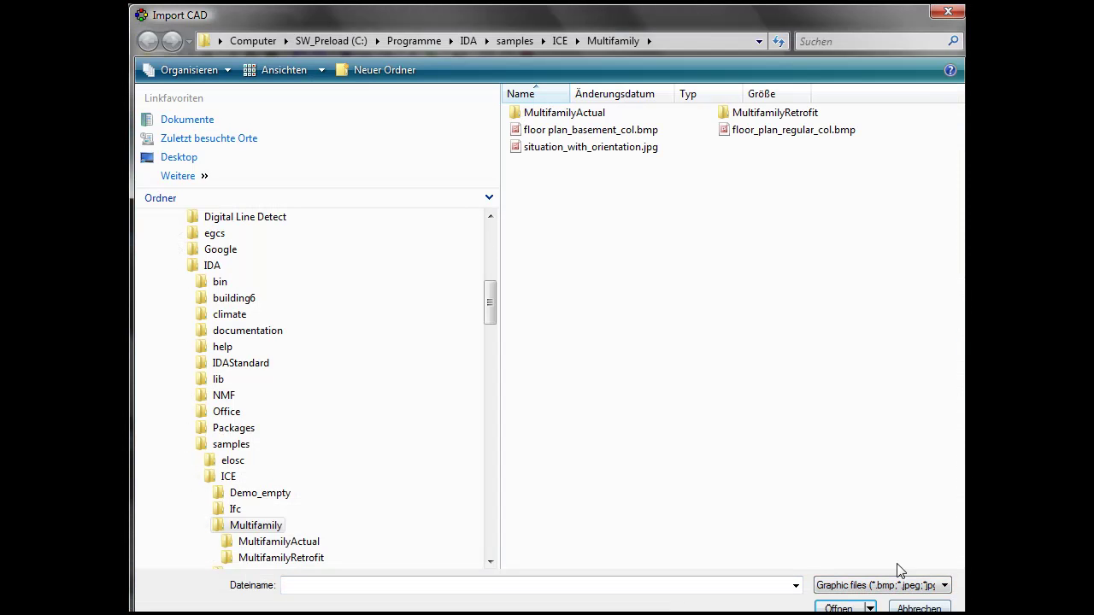
pyautogui.click(791, 130)
pyautogui.click(838, 607)
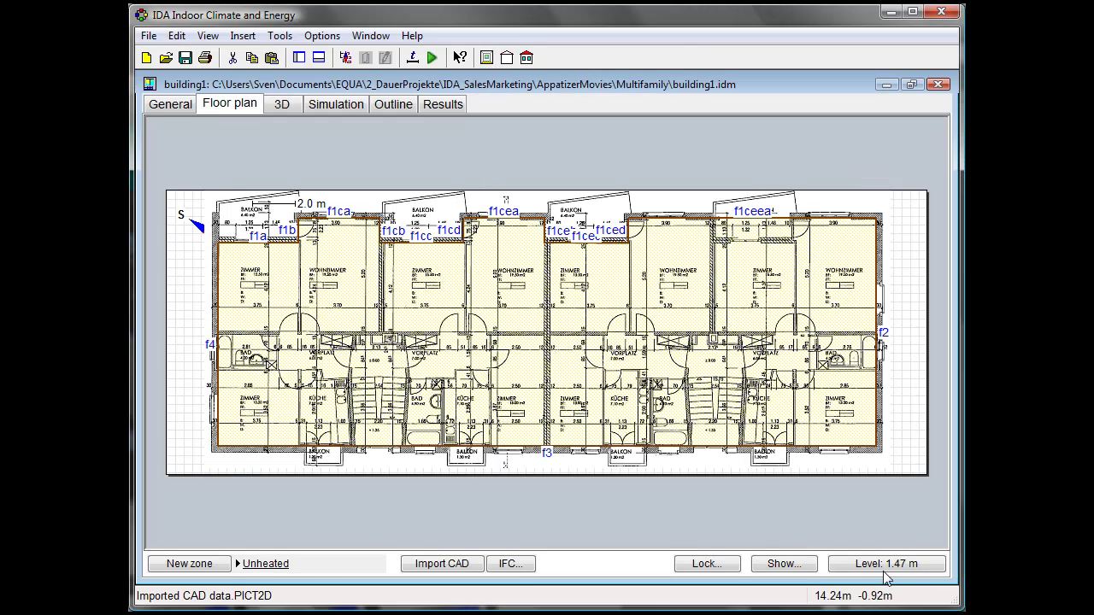
# Draw a new rectangular zone over the stairwell and finish editing it
pyautogui.scroll(3, 562, 362)
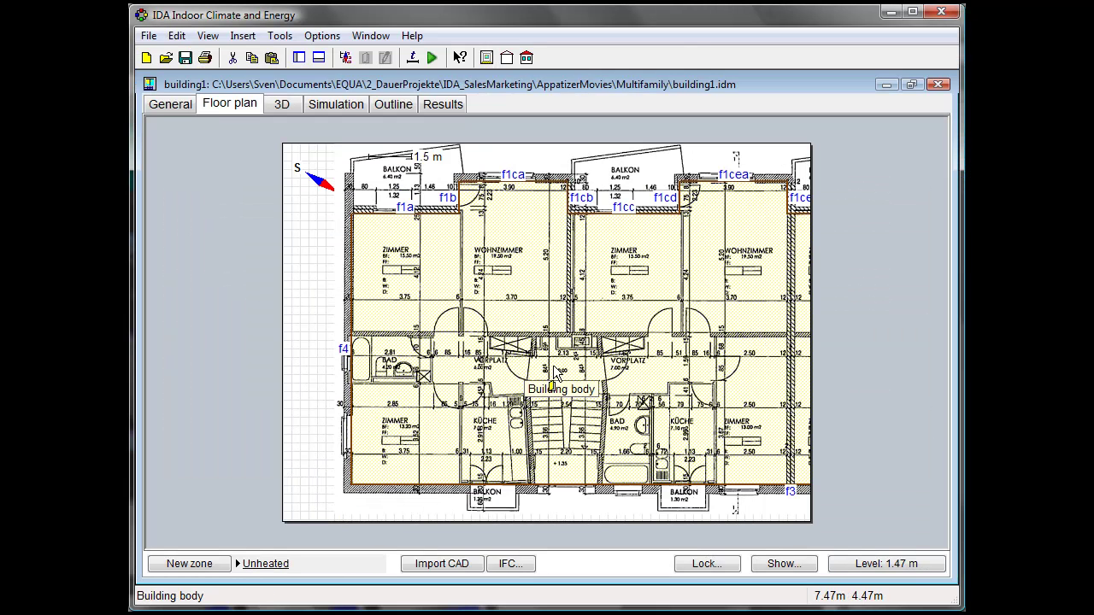
pyautogui.click(188, 563)
pyautogui.moveTo(544, 496); pyautogui.dragTo(598, 335)
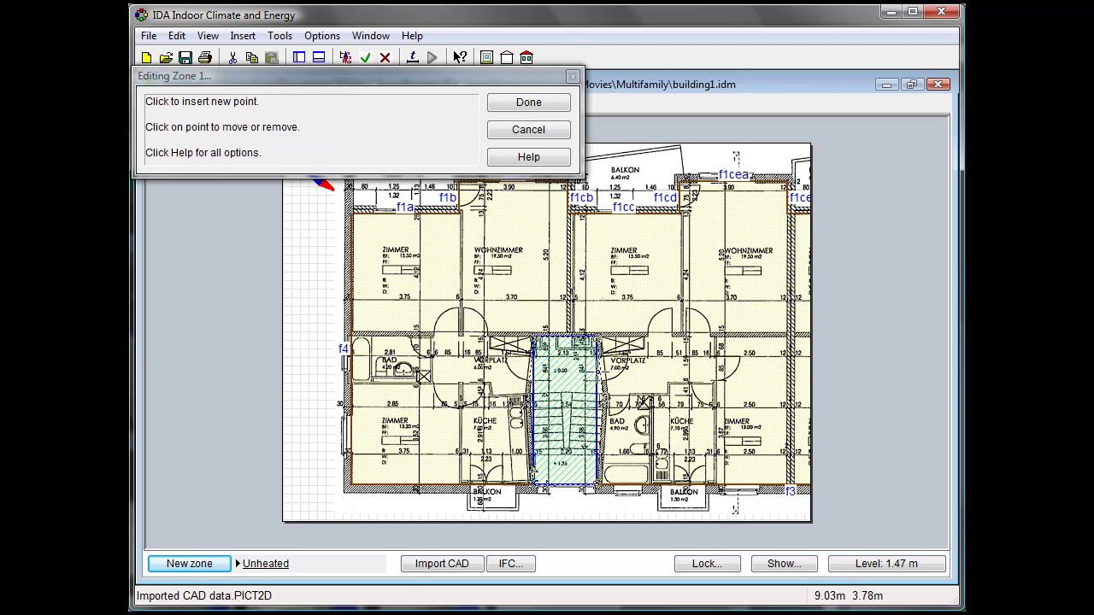
pyautogui.click(533, 107)
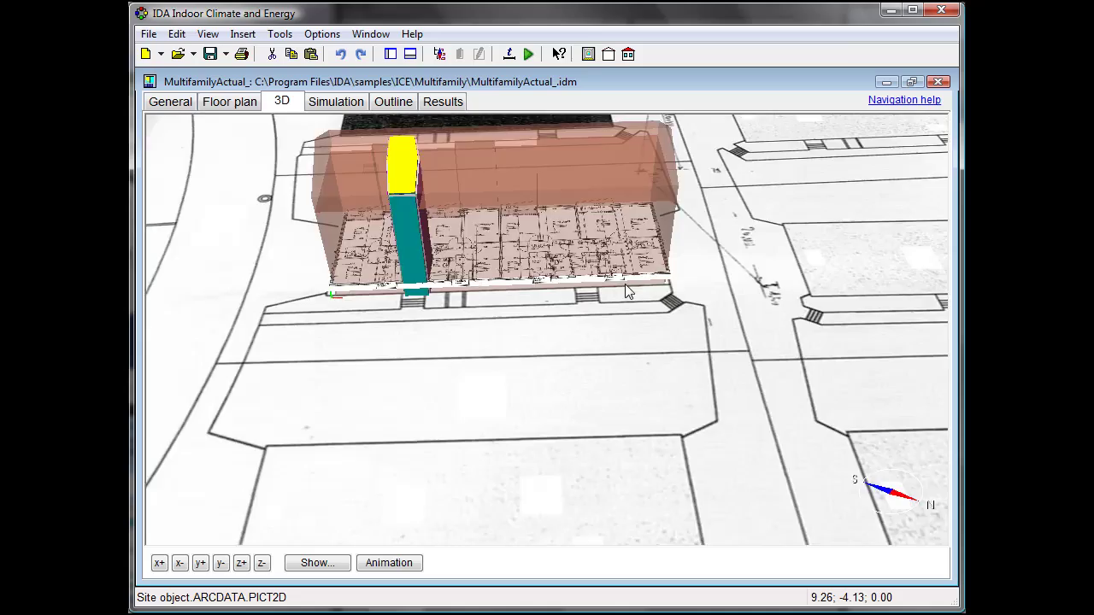
pyautogui.moveTo(625, 292); pyautogui.dragTo(803, 386)
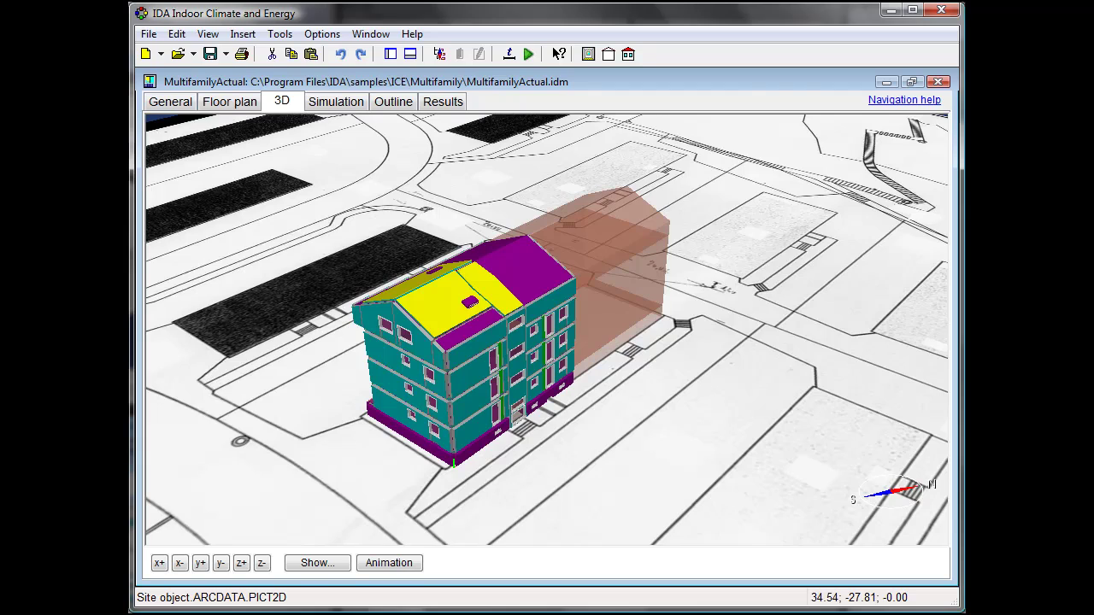
pyautogui.moveTo(240, 368); pyautogui.dragTo(603, 318)
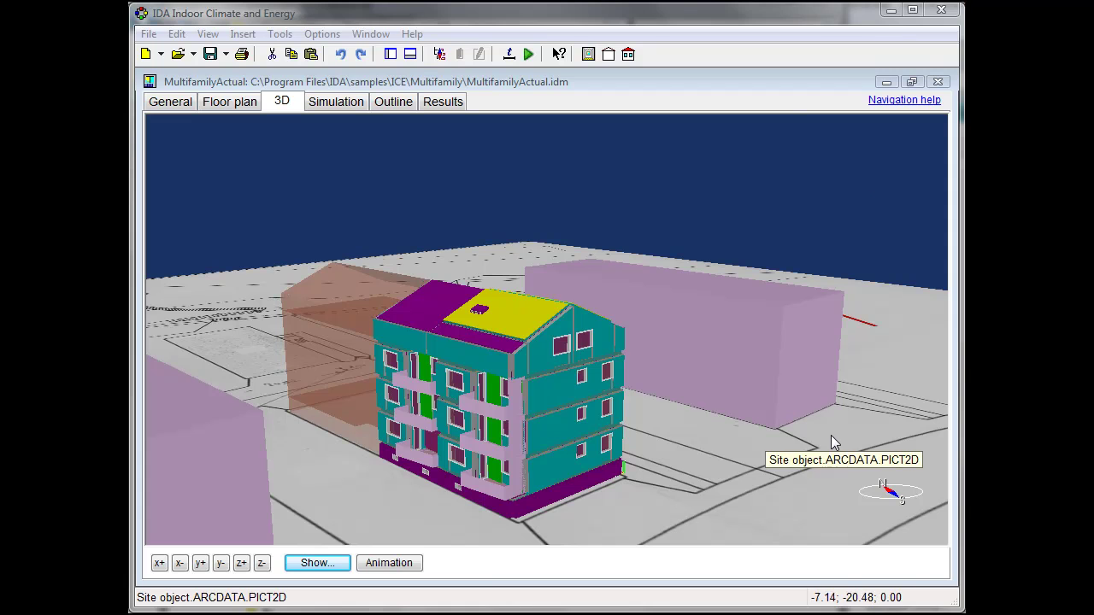
# Open the MultifamilyRetrofit project alongside MultifamilyActual and tile both windows side by side
pyautogui.click(149, 34)
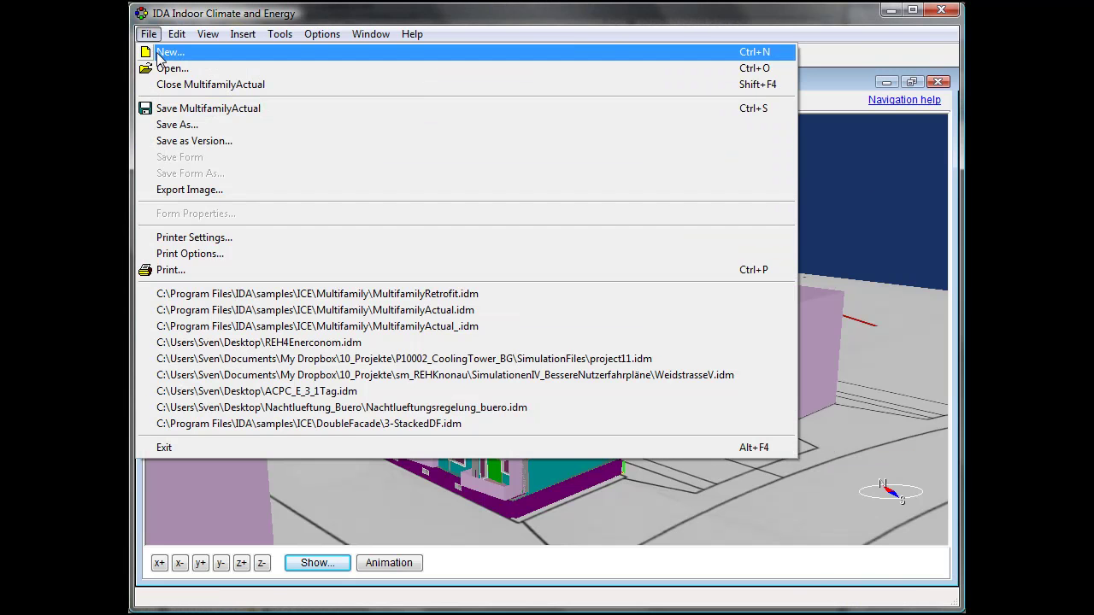
pyautogui.click(164, 65)
pyautogui.doubleClick(582, 249)
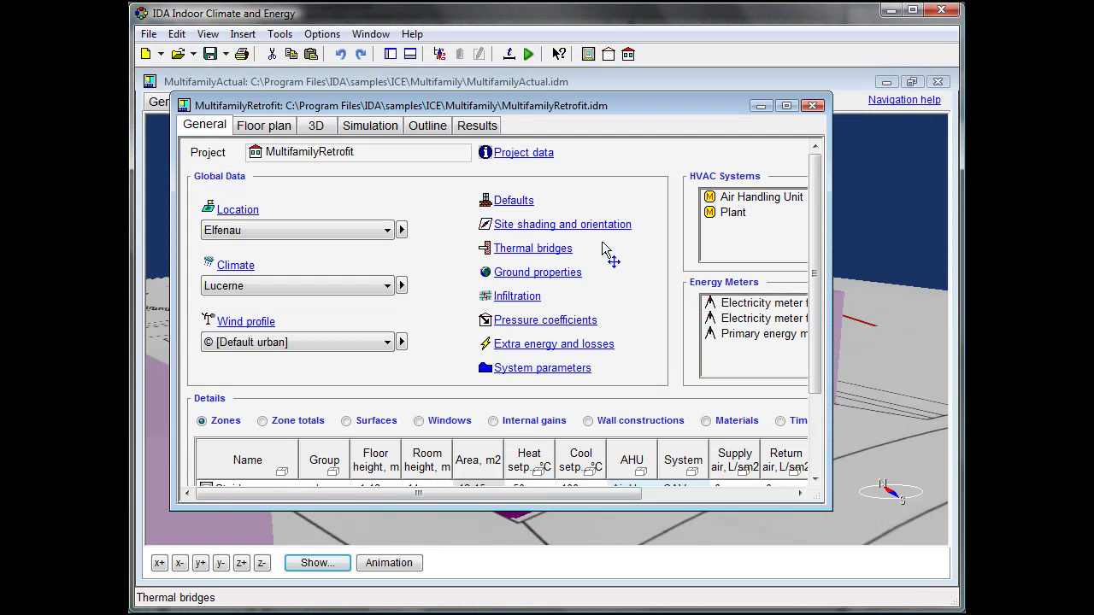
pyautogui.click(314, 124)
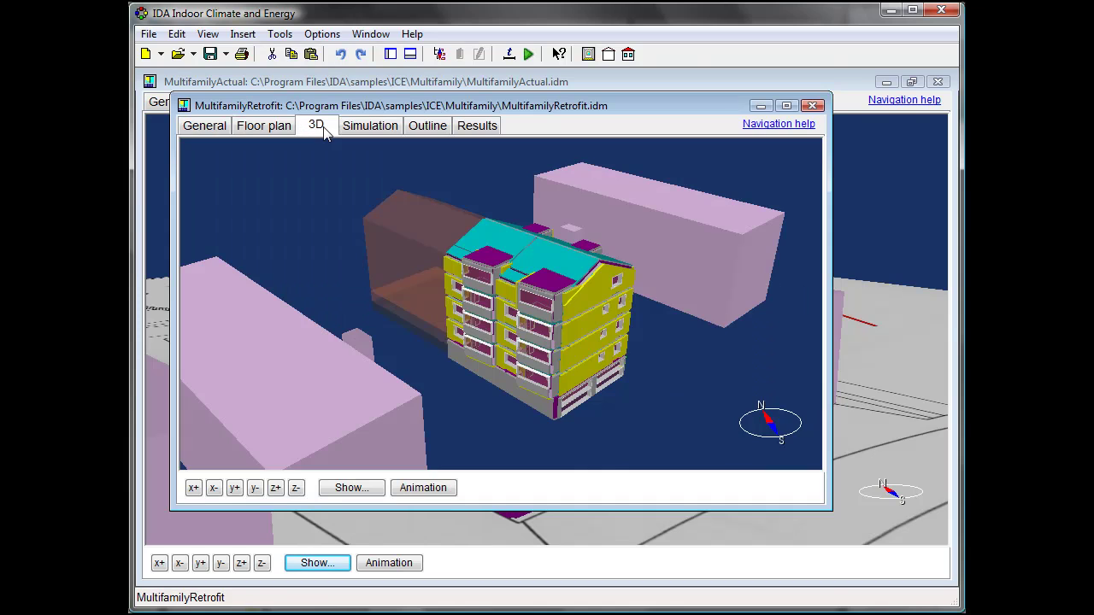
pyautogui.click(370, 34)
pyautogui.click(399, 75)
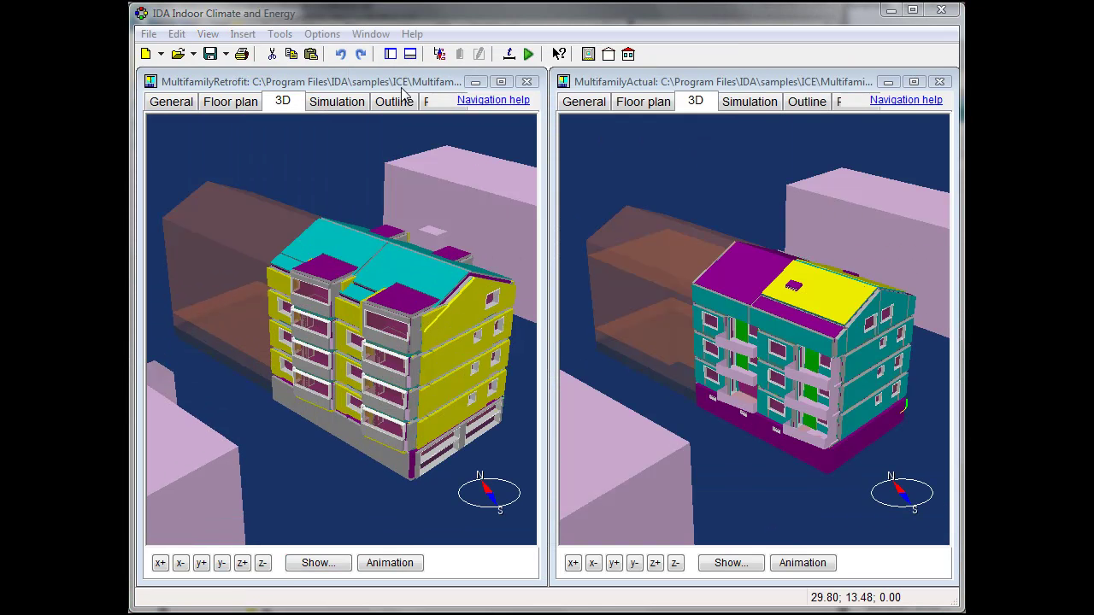
# Show both buildings in 3D from General, with the actual building coloured by U-value
pyautogui.click(171, 102)
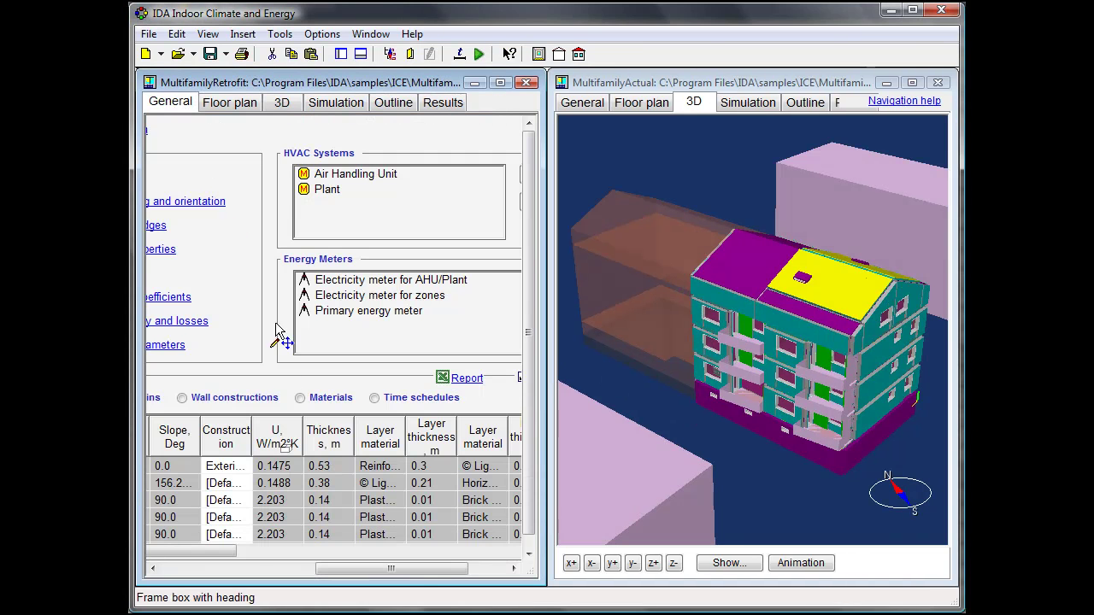
pyautogui.click(288, 452)
pyautogui.click(582, 102)
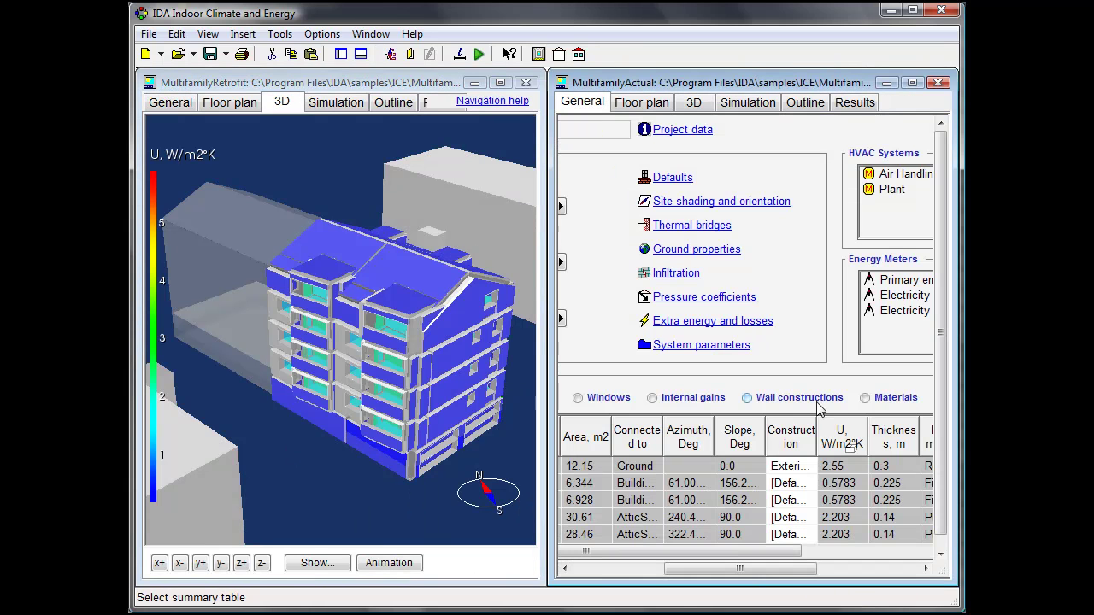
pyautogui.click(855, 451)
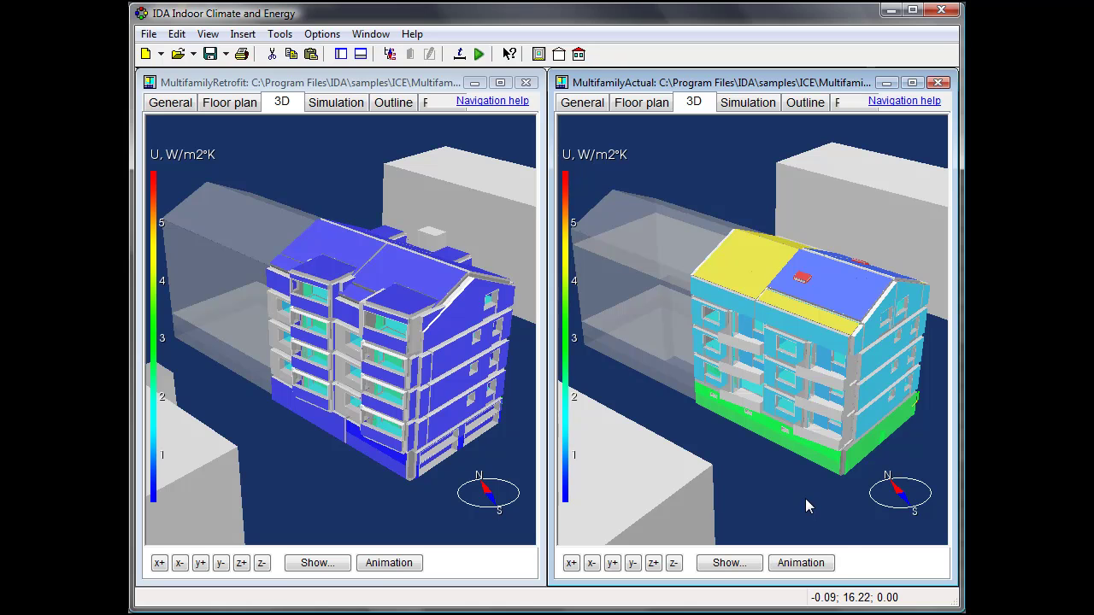
# List windows in both General tables and colour only the actual building's windows by U-value
pyautogui.click(173, 104)
pyautogui.moveTo(354, 566)
pyautogui.mouseDown()
pyautogui.moveTo(230, 566)
pyautogui.moveTo(349, 569)
pyautogui.mouseUp()
pyautogui.click(312, 399)
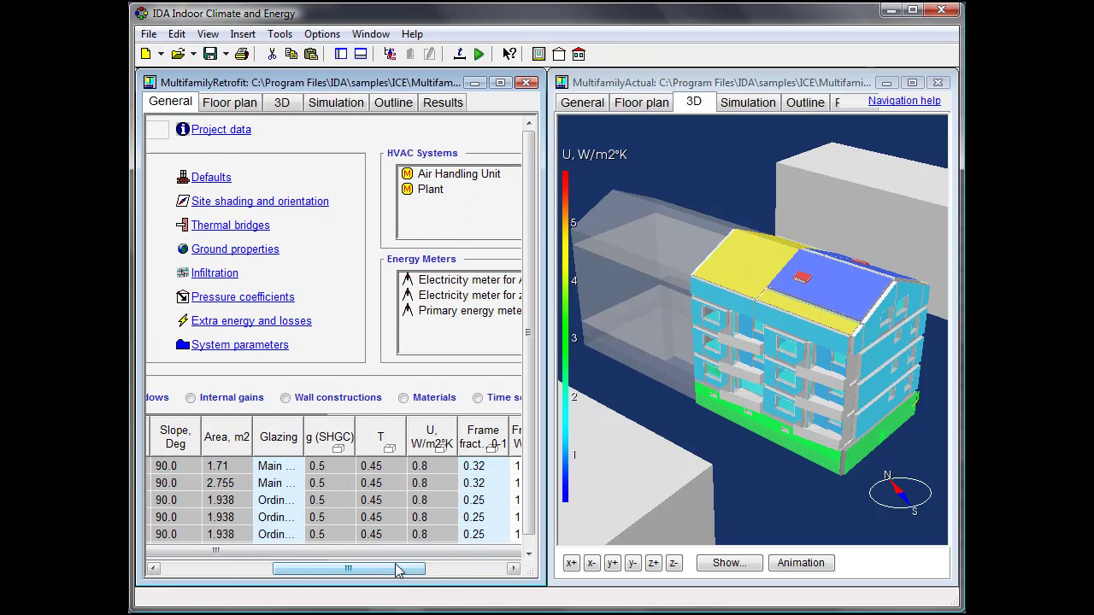
pyautogui.click(282, 103)
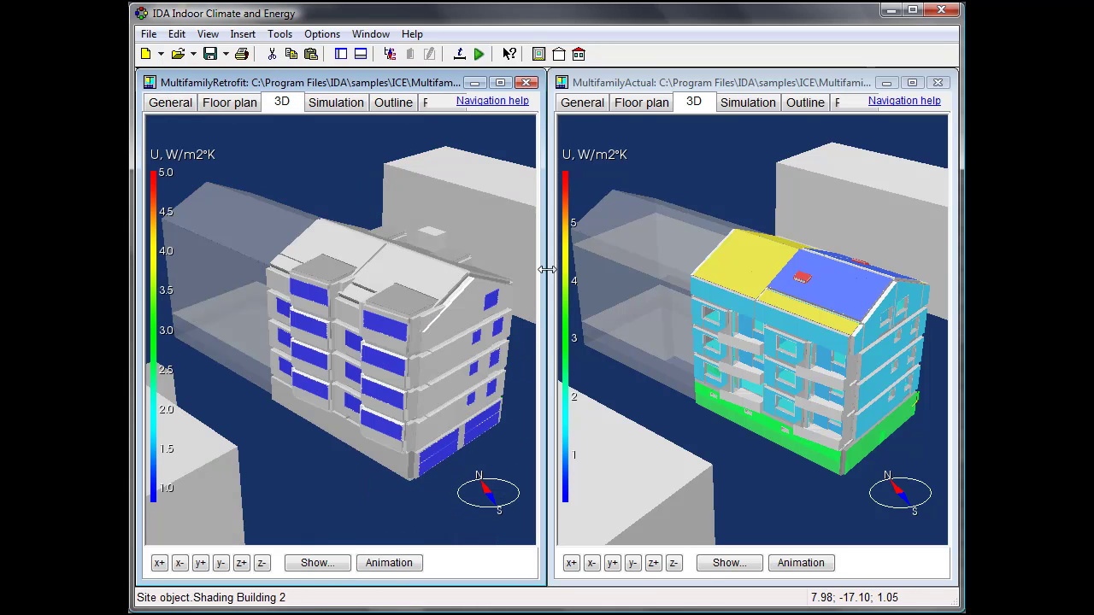
pyautogui.click(594, 103)
pyautogui.click(581, 397)
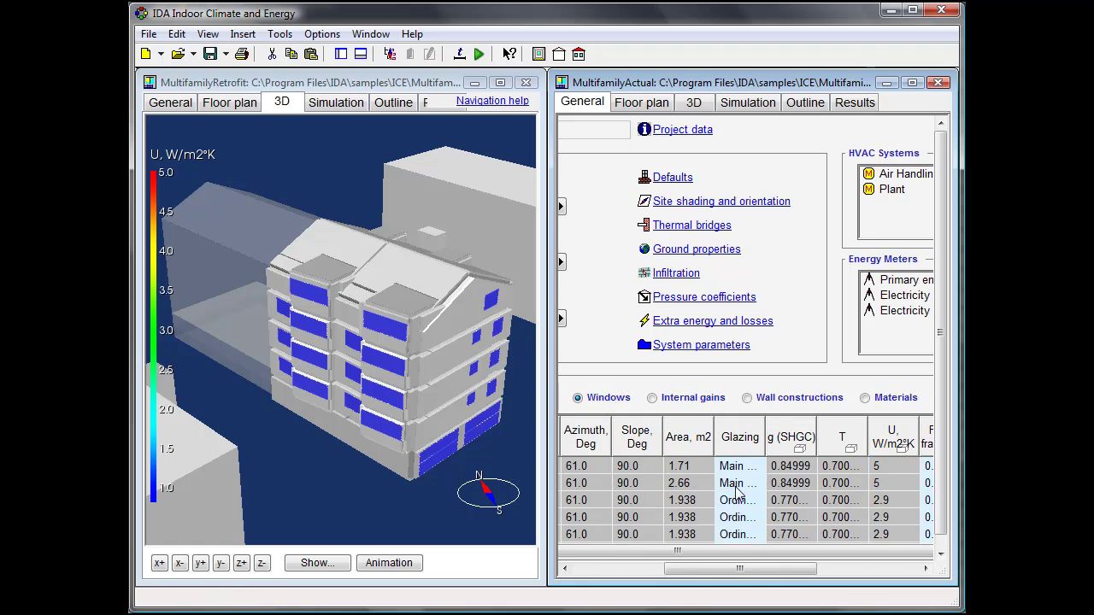
pyautogui.click(901, 448)
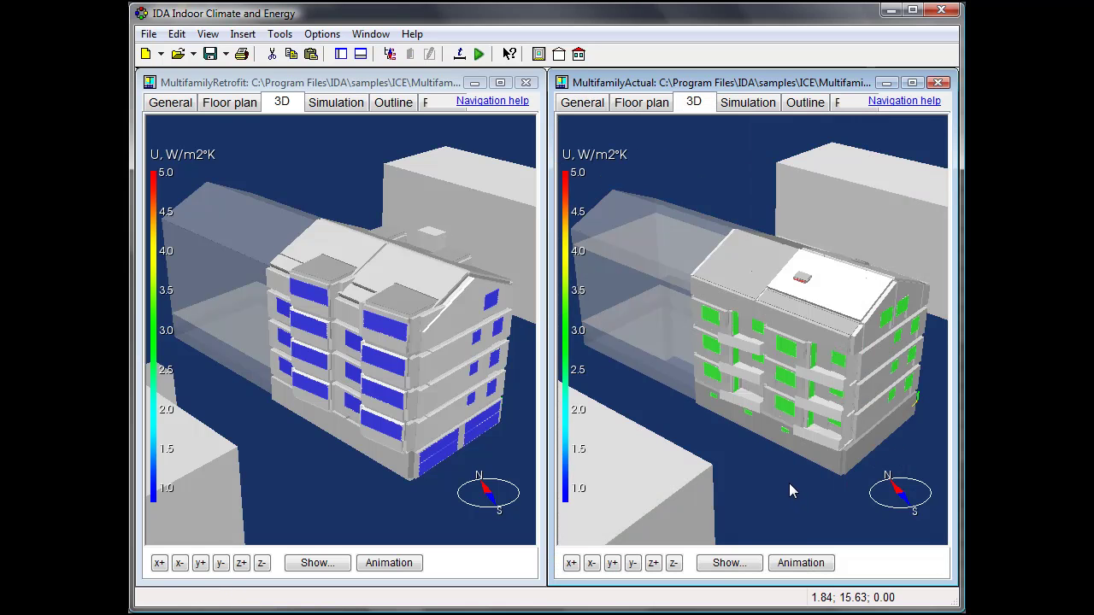
# Colour both models' rooms by Room unit heat from their Results tables
pyautogui.click(424, 103)
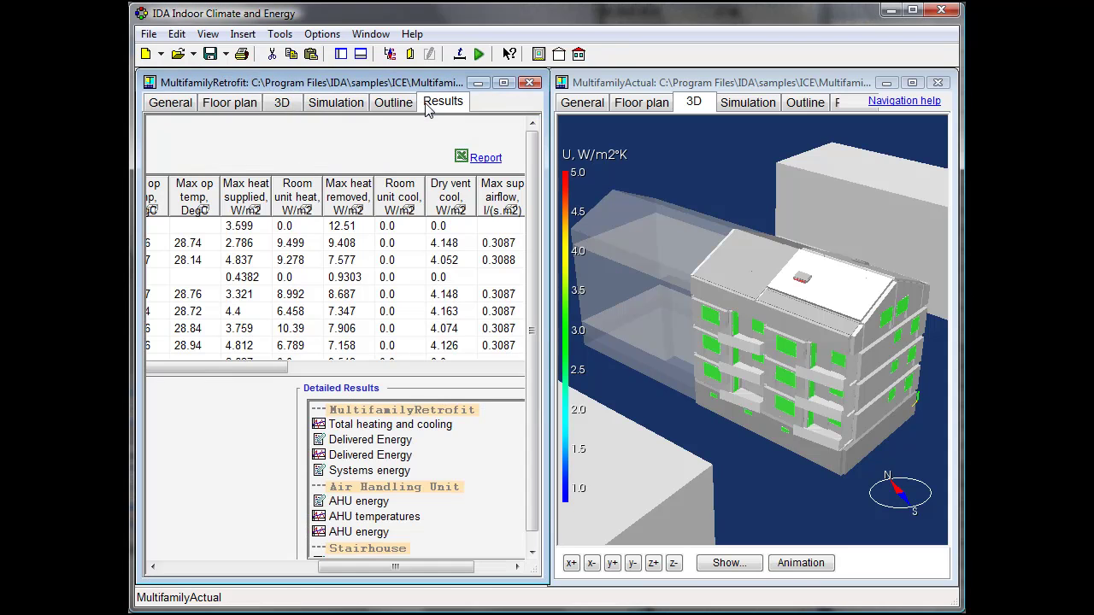
pyautogui.click(303, 209)
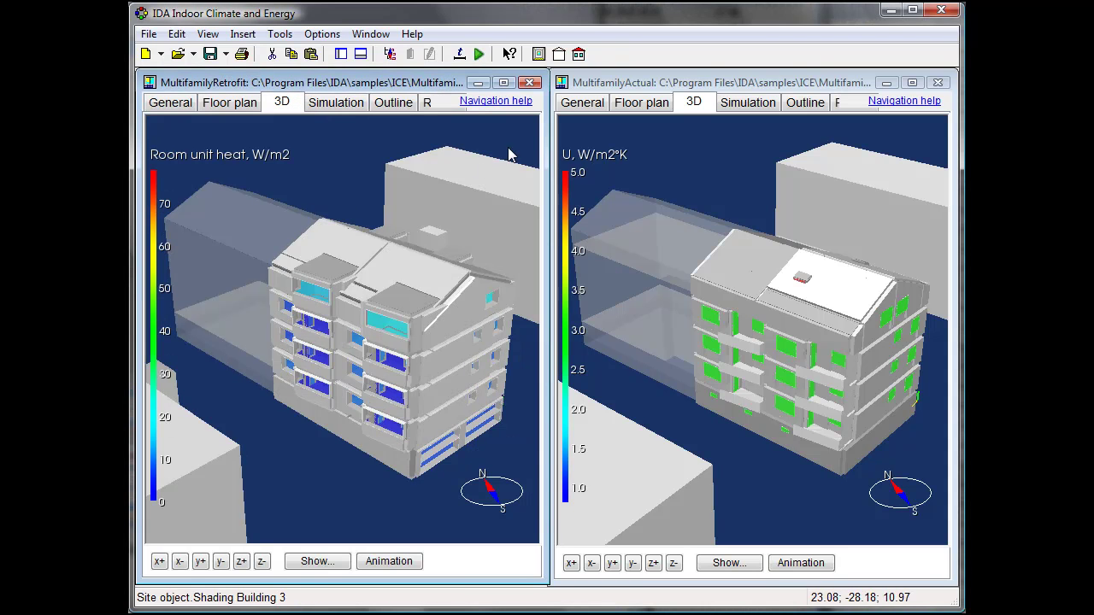
pyautogui.click(837, 103)
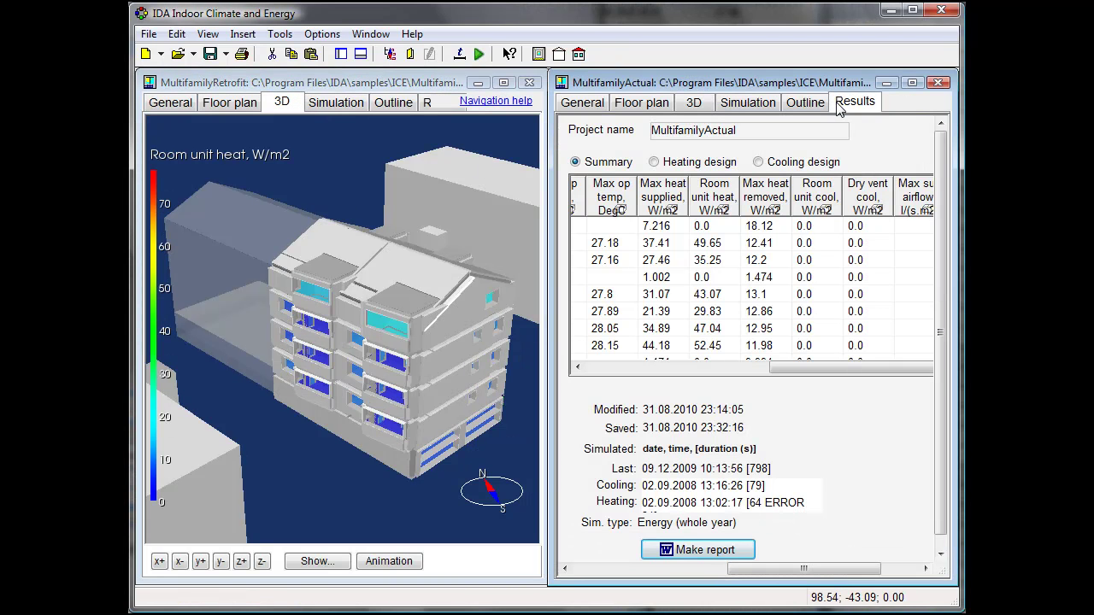
pyautogui.click(723, 208)
# Cut away both buildings with y+ and maximize the MultifamilyRetrofit window
pyautogui.click(613, 563)
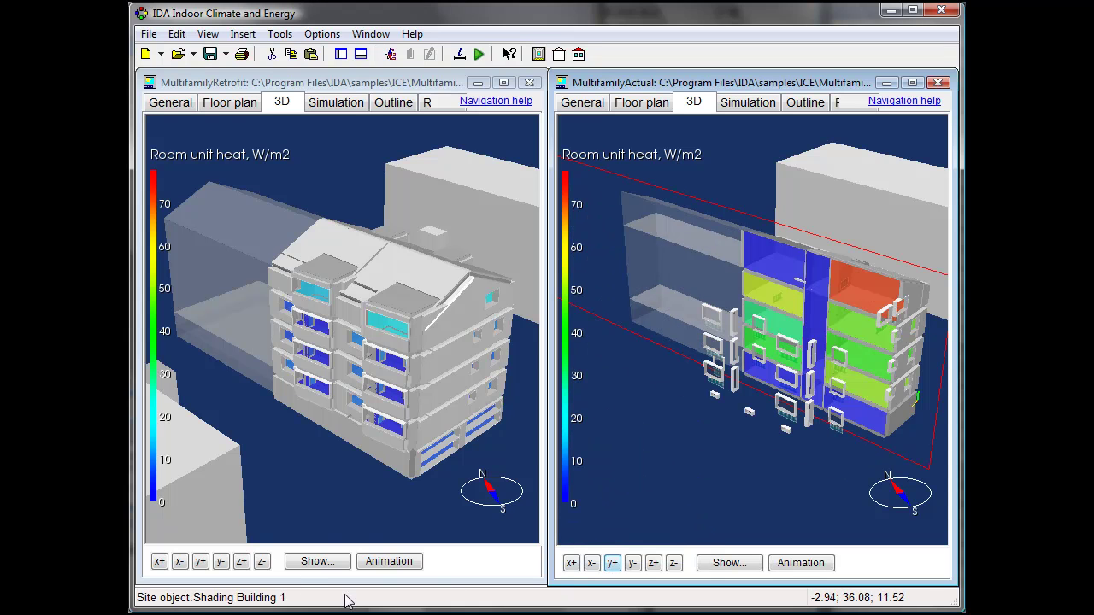
pyautogui.click(201, 561)
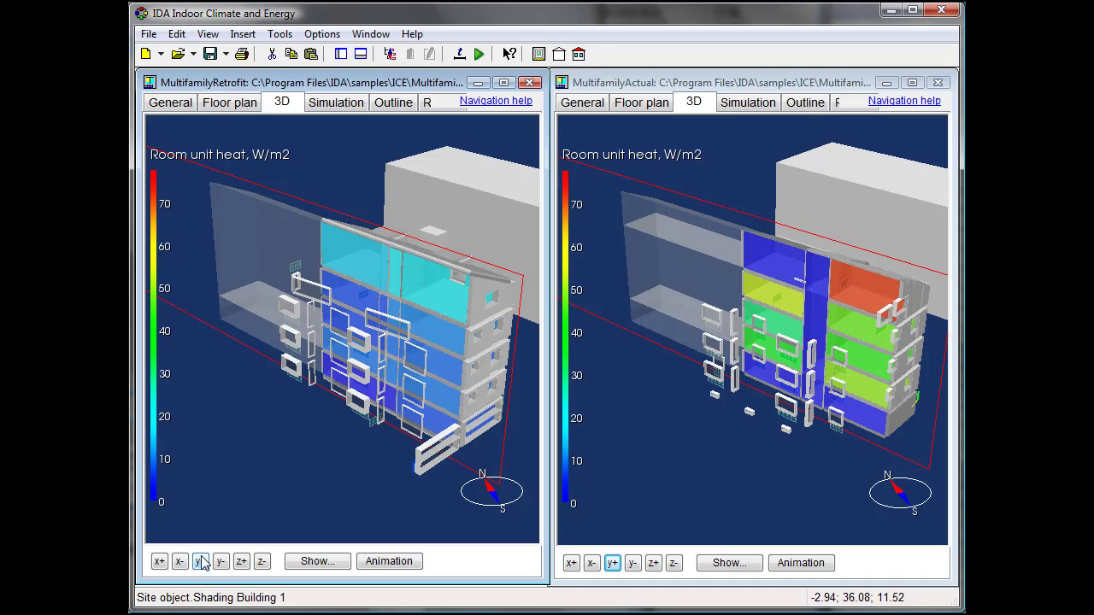
pyautogui.click(503, 82)
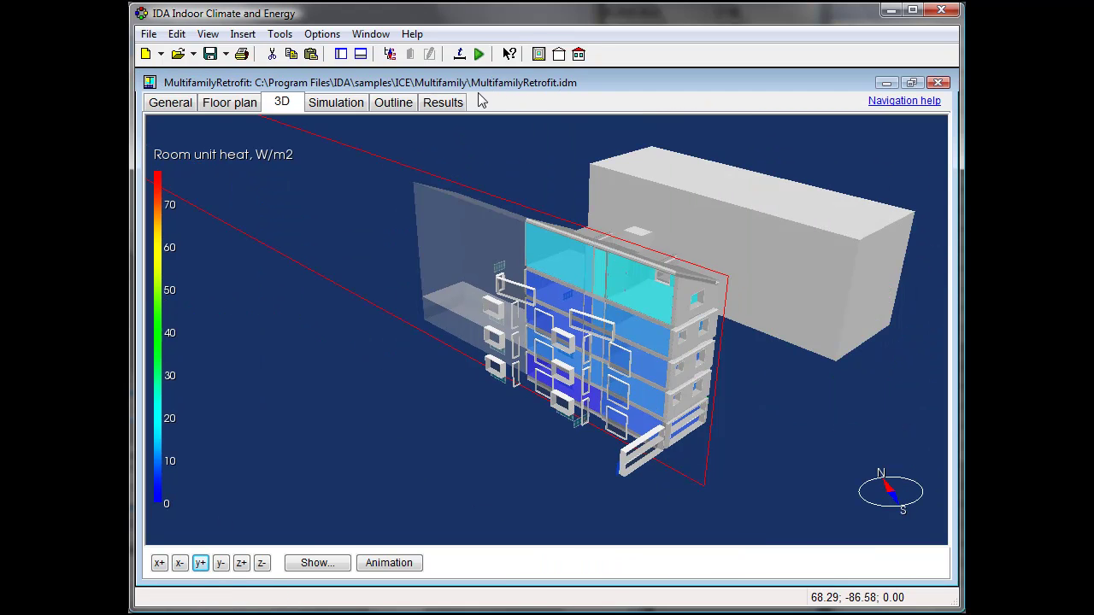
pyautogui.click(442, 103)
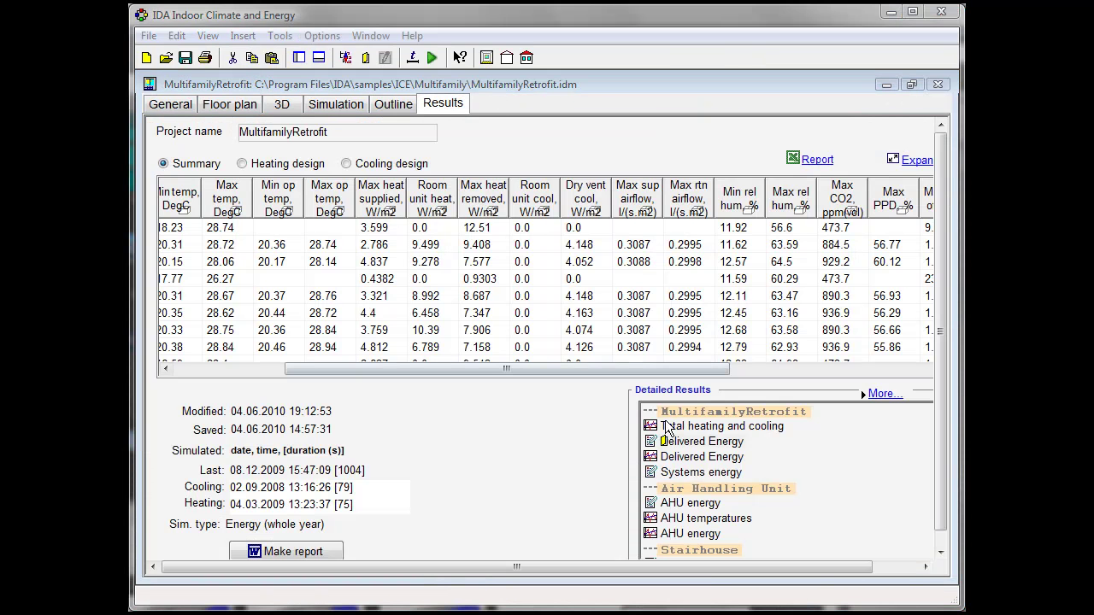
pyautogui.doubleClick(686, 472)
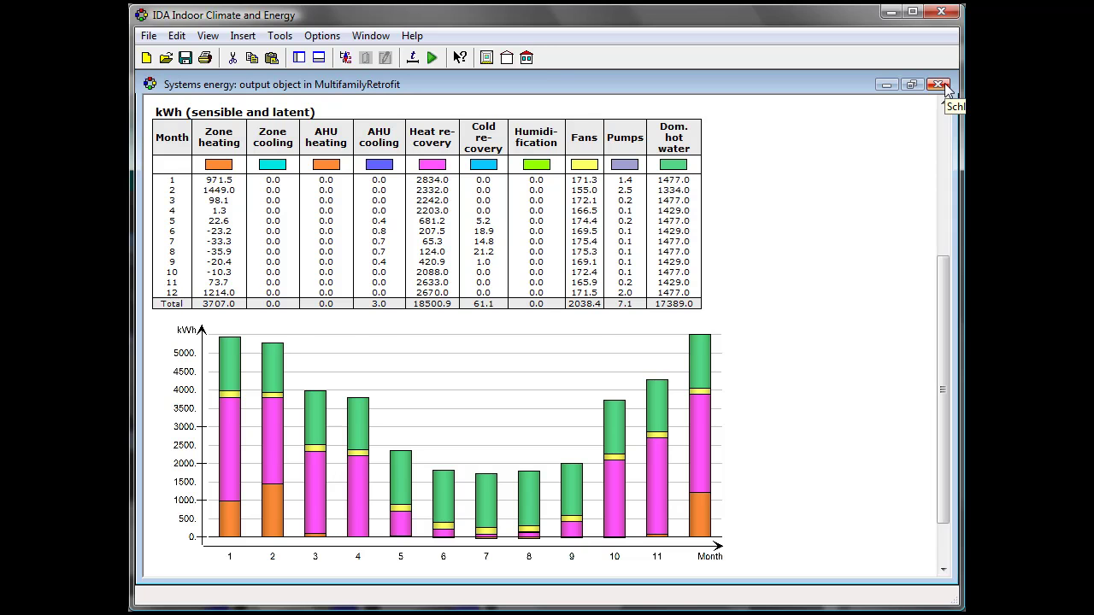
pyautogui.click(940, 85)
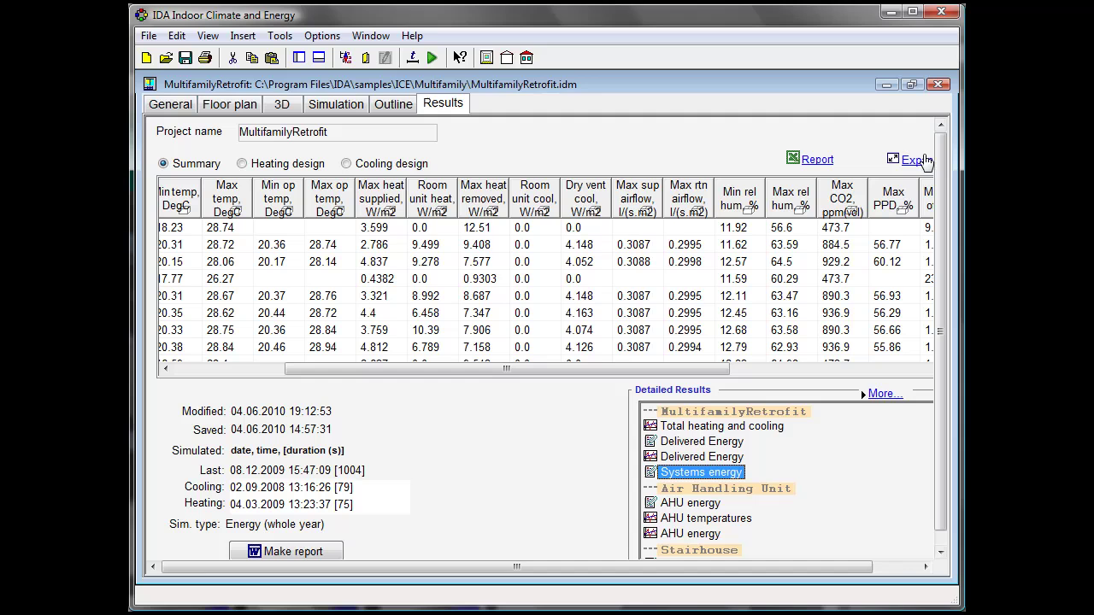
pyautogui.click(877, 393)
pyautogui.click(900, 408)
pyautogui.click(415, 187)
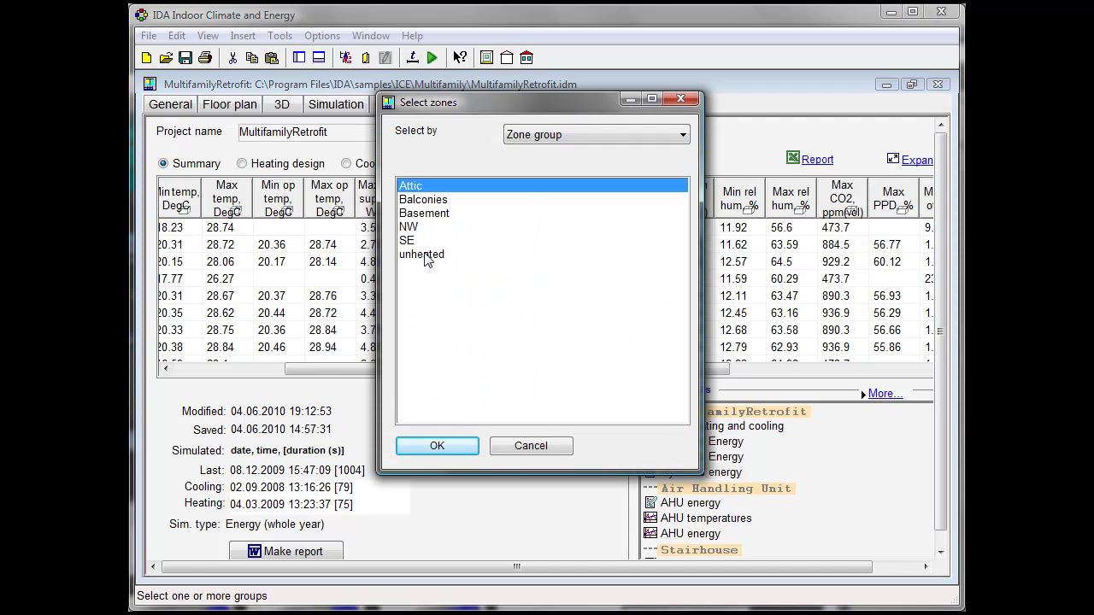
pyautogui.keyDown('shift'); pyautogui.click(427, 255); pyautogui.keyUp('shift')
pyautogui.click(435, 445)
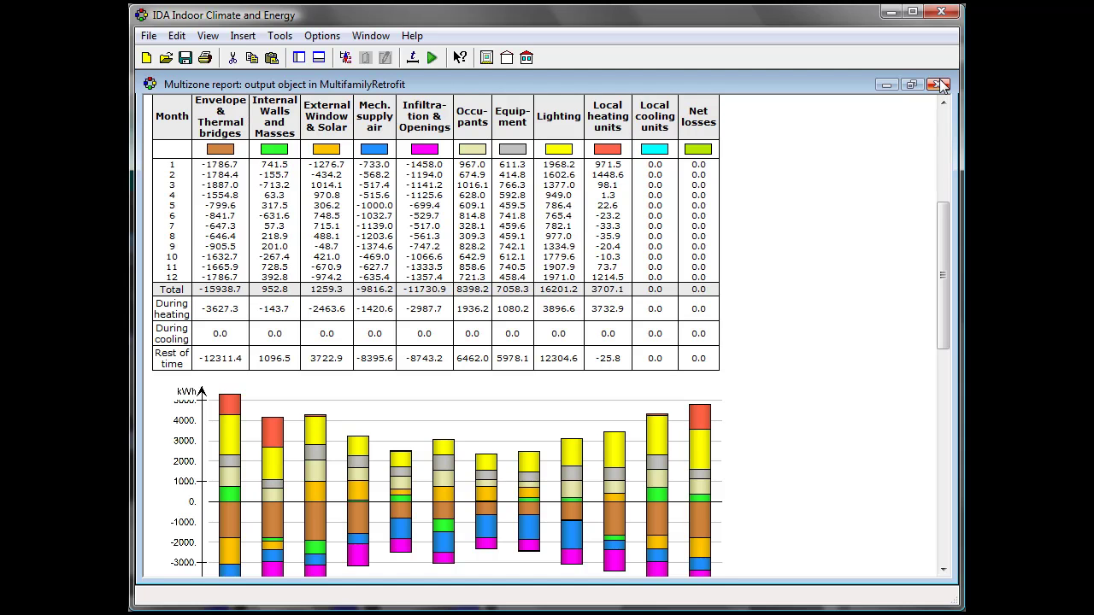
# Close the multizone report and compare MultifamilyRetrofit against MultifamilyActual yearly energy use, scrolling the report
pyautogui.click(940, 86)
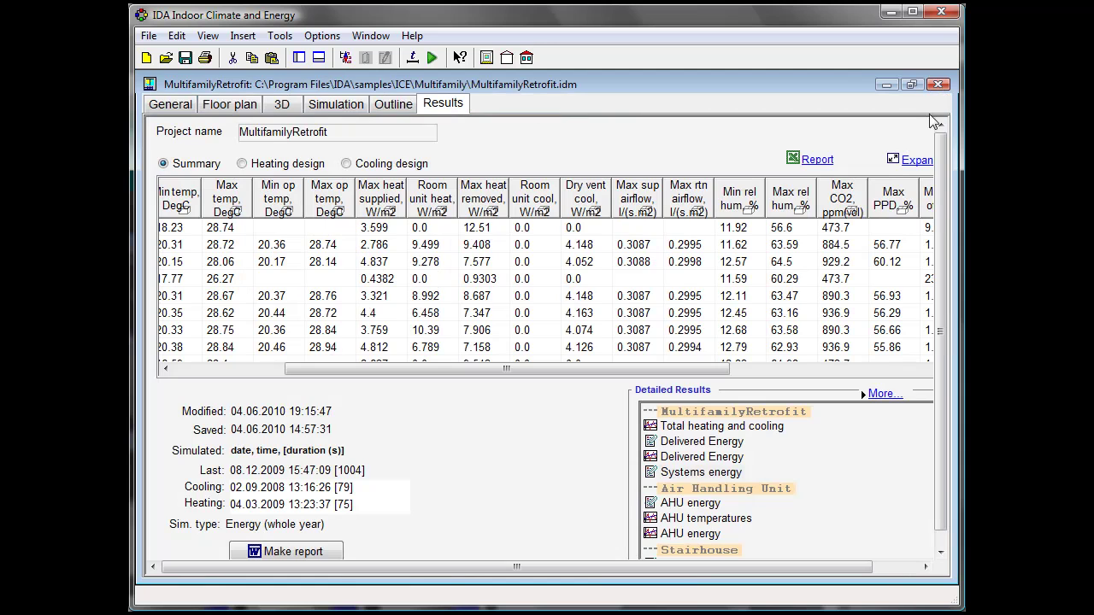
pyautogui.click(878, 394)
pyautogui.click(933, 425)
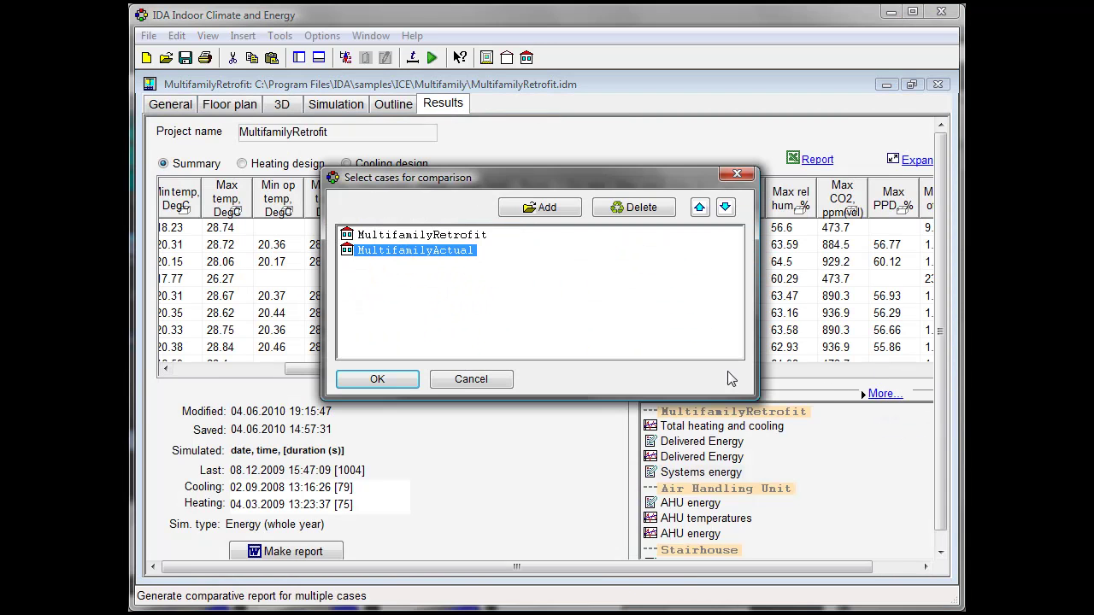
pyautogui.click(395, 386)
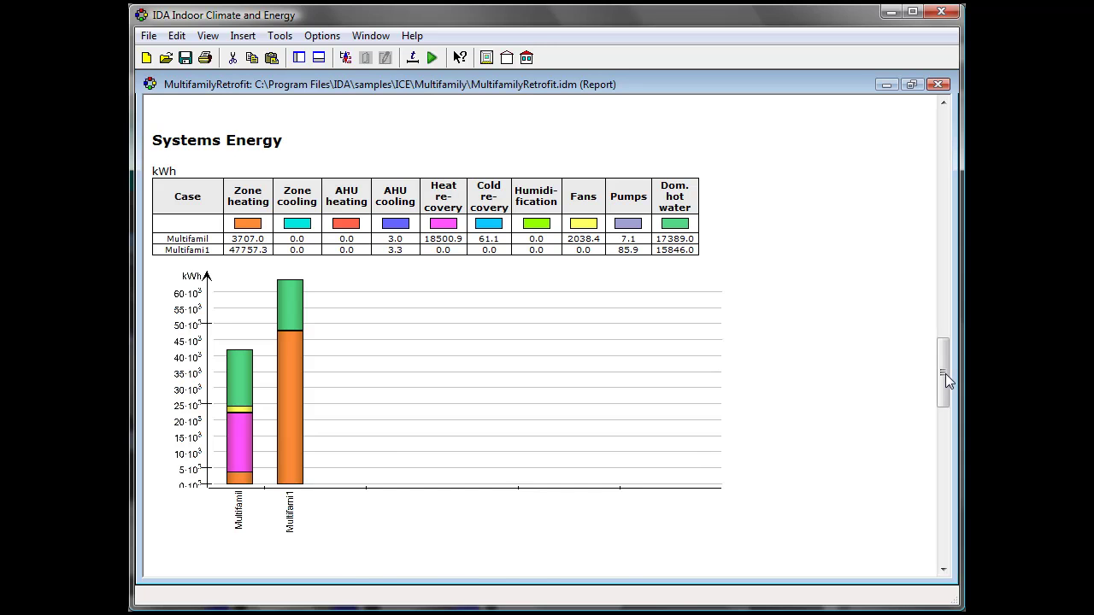
pyautogui.moveTo(945, 376); pyautogui.dragTo(946, 444)
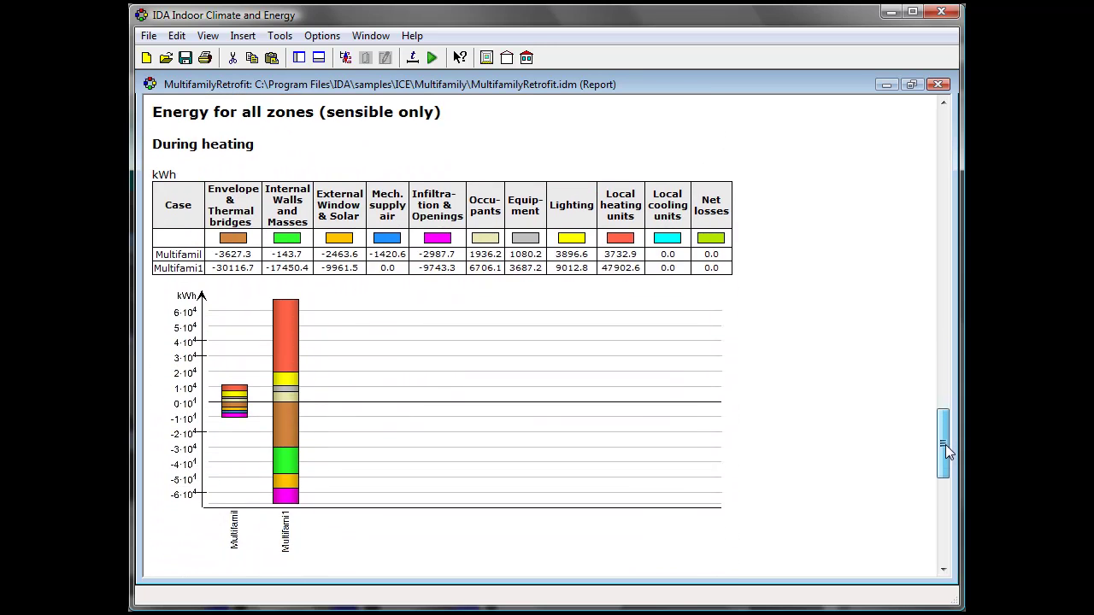